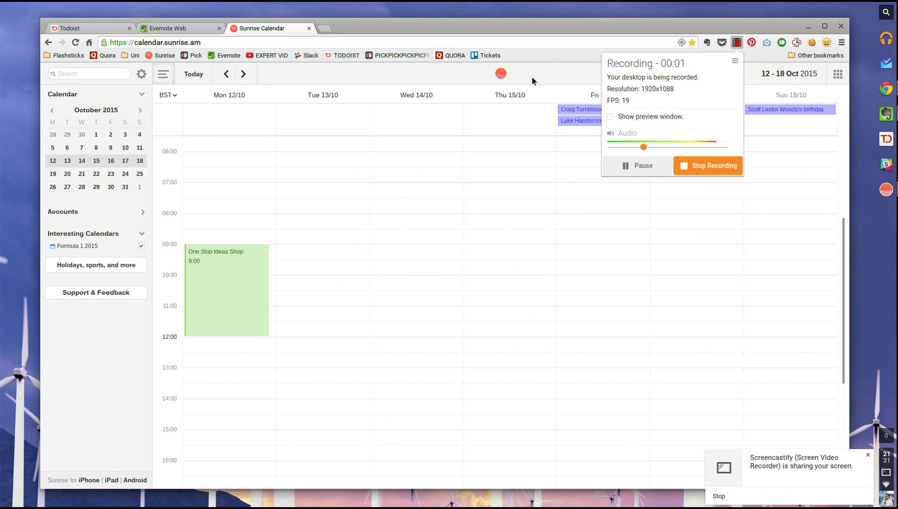
# Dismiss the recorder and screen-sharing popups, then briefly expand and collapse the Accounts section
pyautogui.click(532, 76)
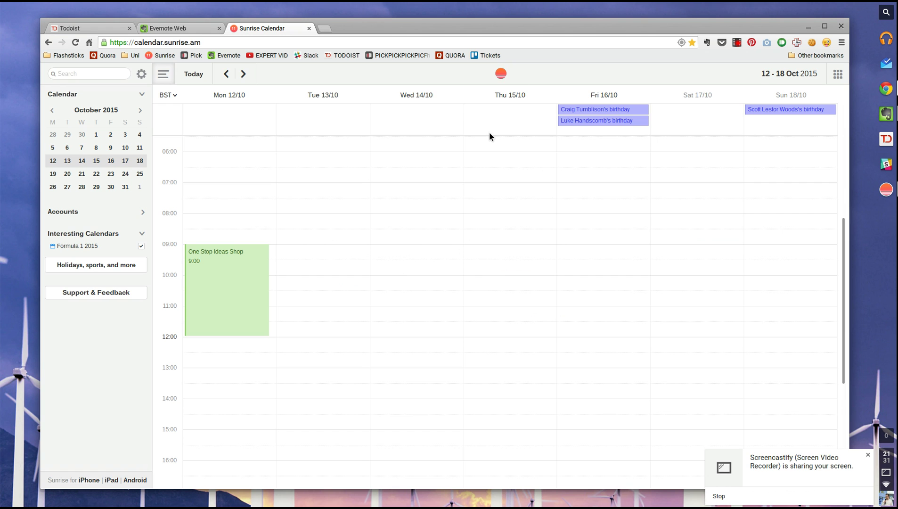
pyautogui.click(868, 455)
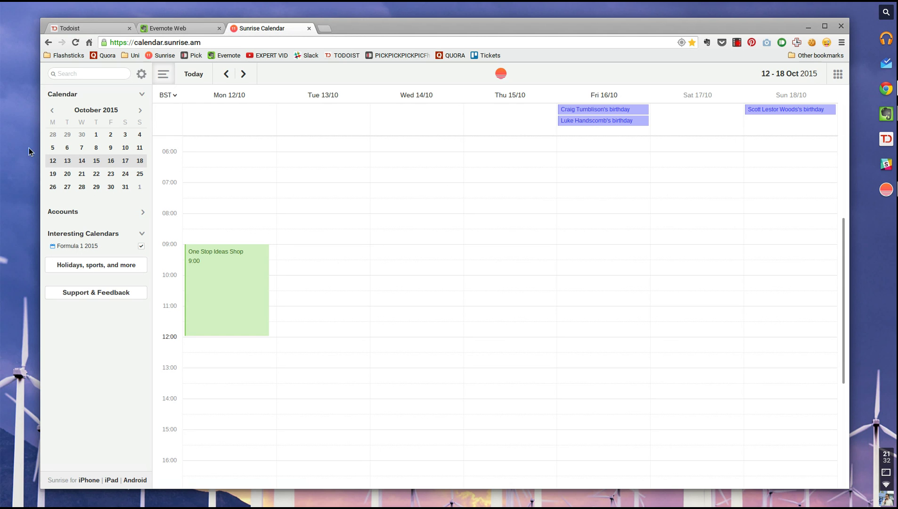
pyautogui.click(66, 214)
pyautogui.click(67, 213)
# Browse settings, mini calendar, sidebar and month view, then return to the 12–18 Oct week unchanged
pyautogui.click(146, 81)
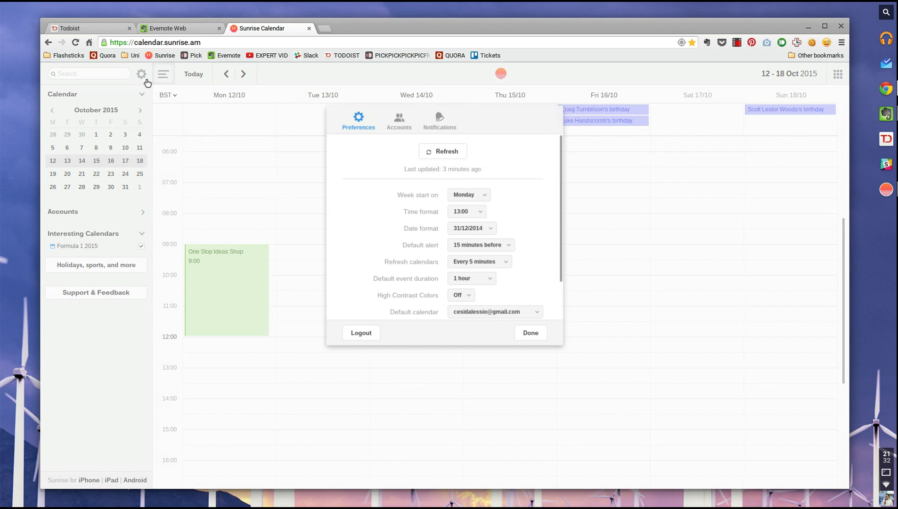
pyautogui.click(257, 121)
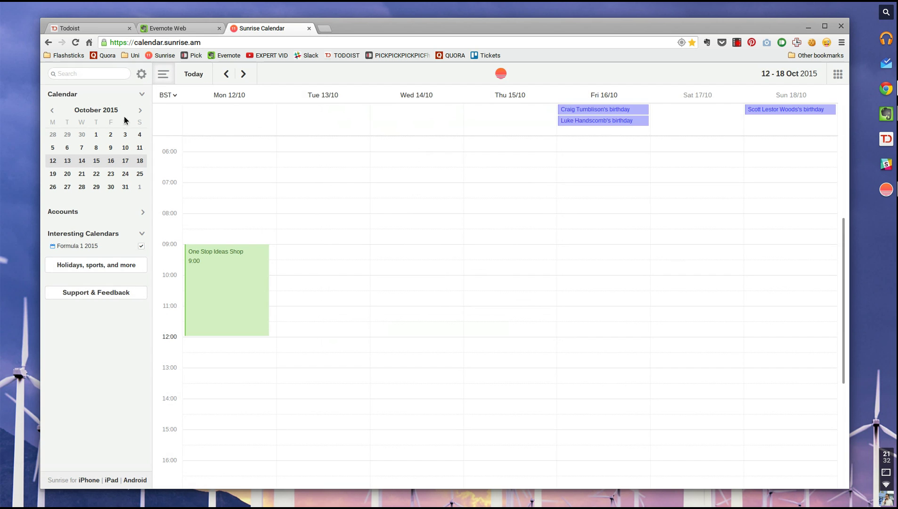
pyautogui.click(138, 112)
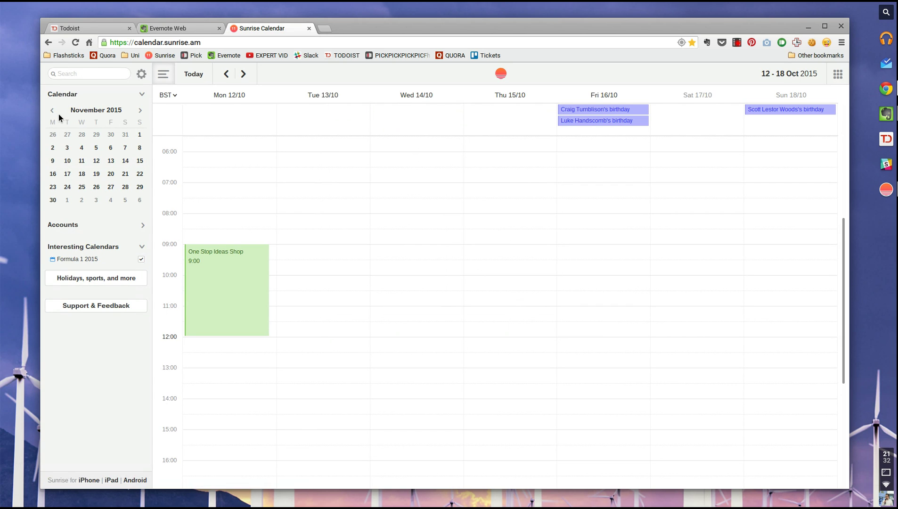
pyautogui.click(52, 111)
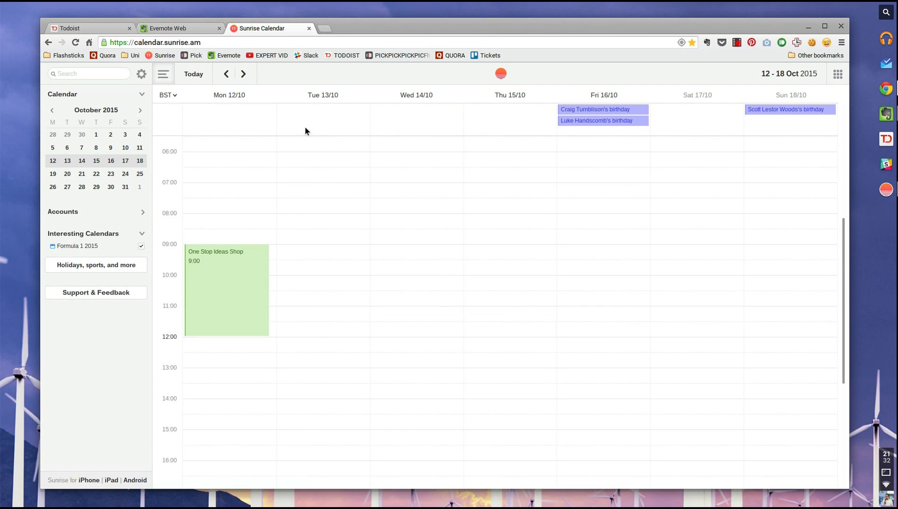
pyautogui.click(163, 75)
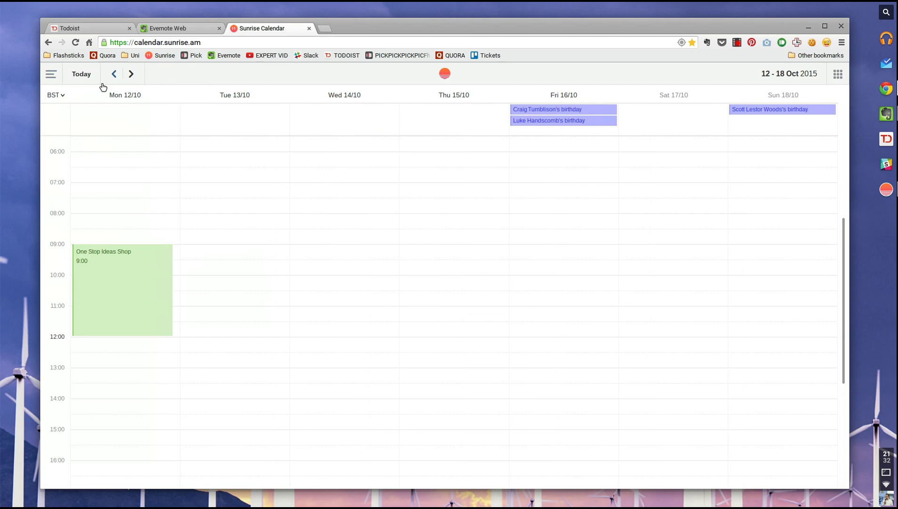
pyautogui.click(58, 80)
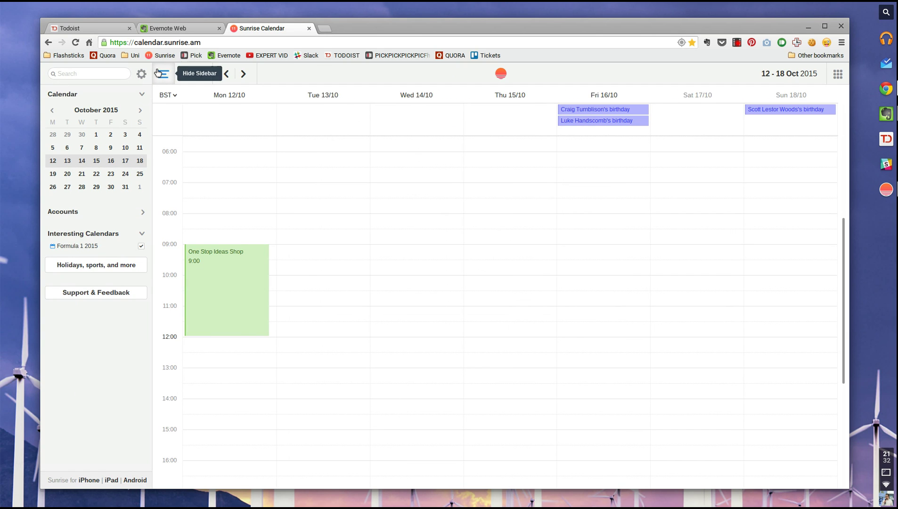
pyautogui.click(838, 74)
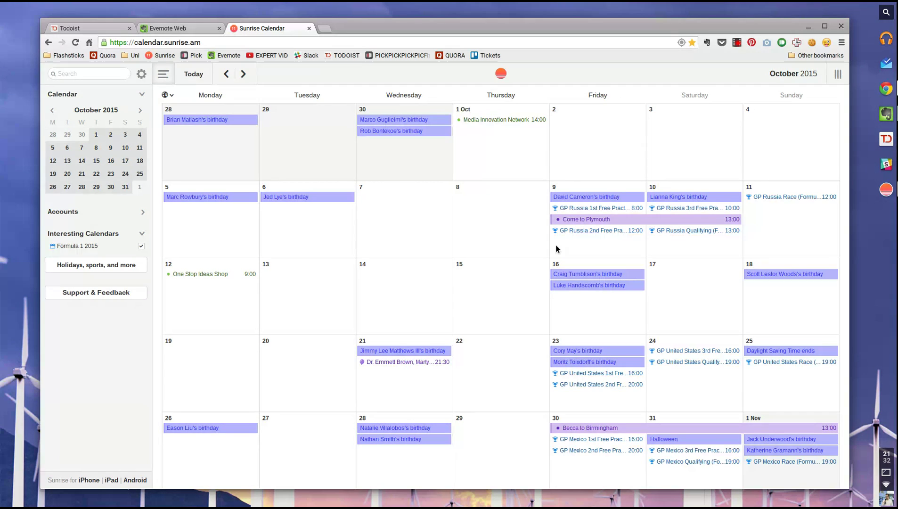
pyautogui.click(838, 74)
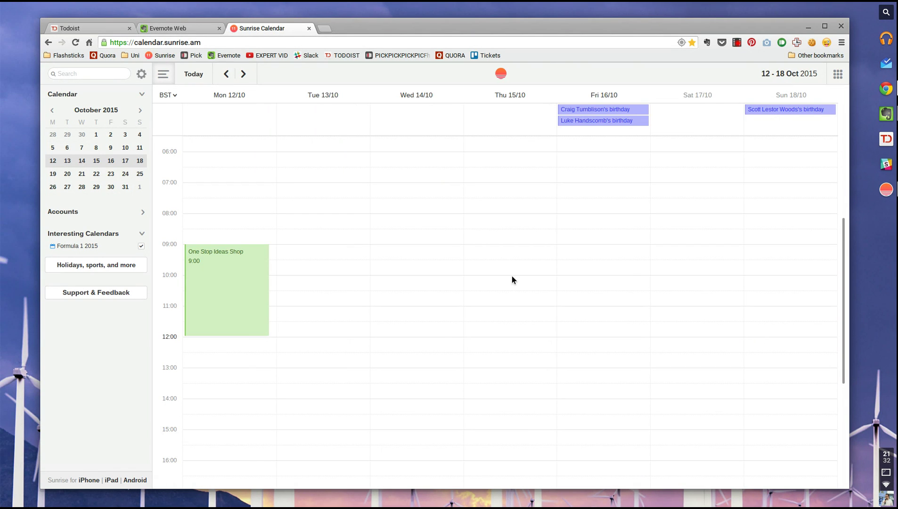
# Create a Thursday 9:00–10:30 coffee meeting event at Costa Coffee Within Waterstones
pyautogui.click(500, 248)
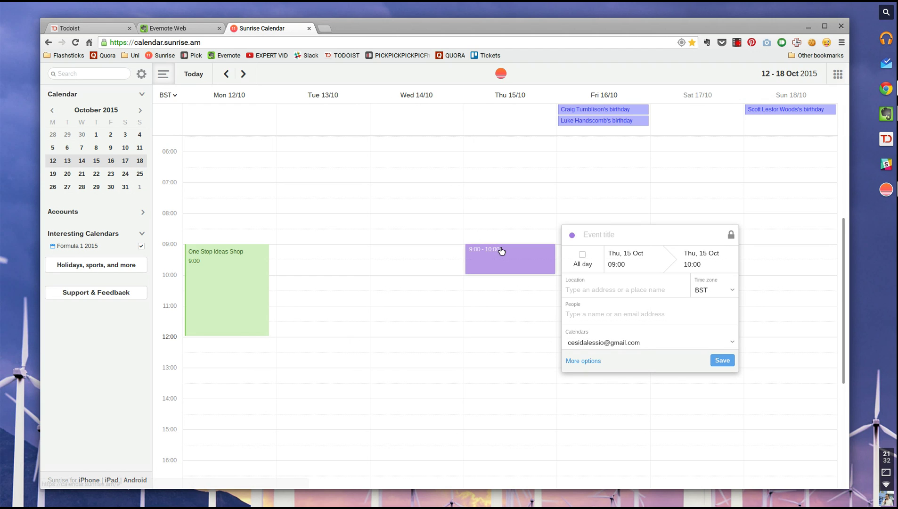
pyautogui.write('Mee')
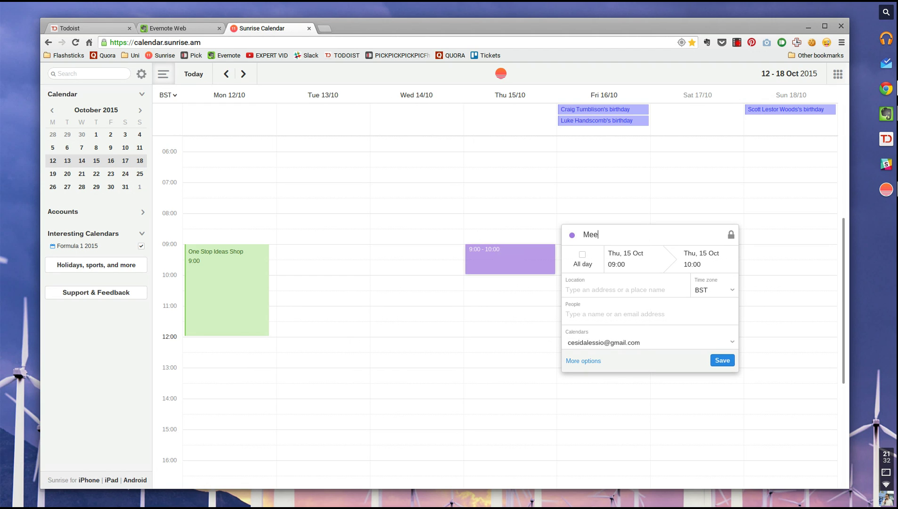
pyautogui.write('t with Simon for a Coffee')
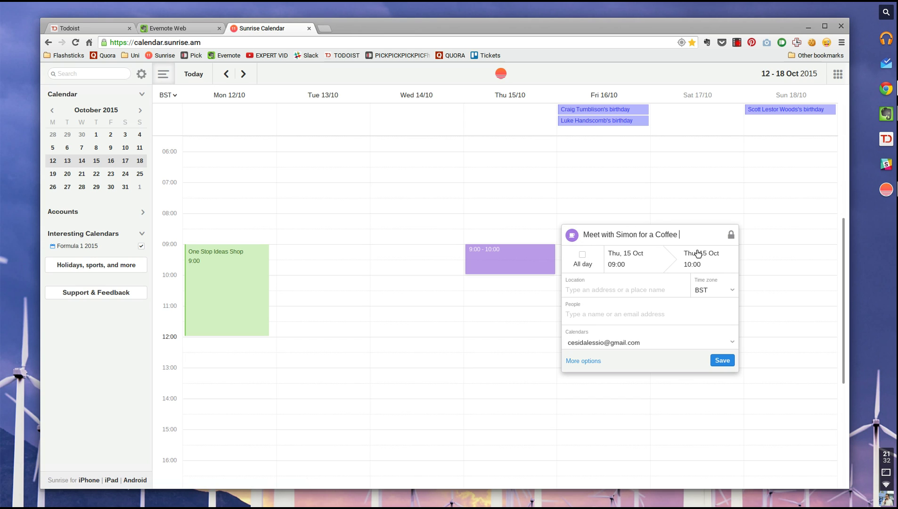
pyautogui.click(693, 264)
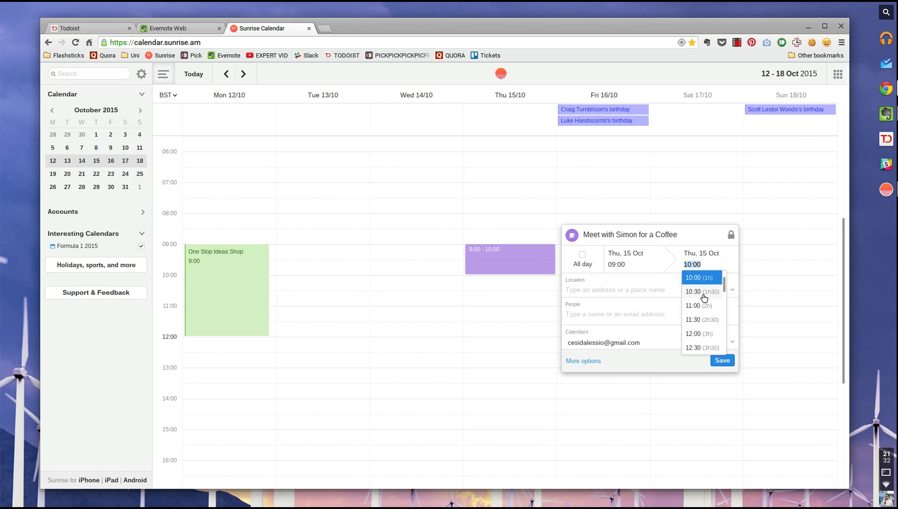
pyautogui.click(702, 292)
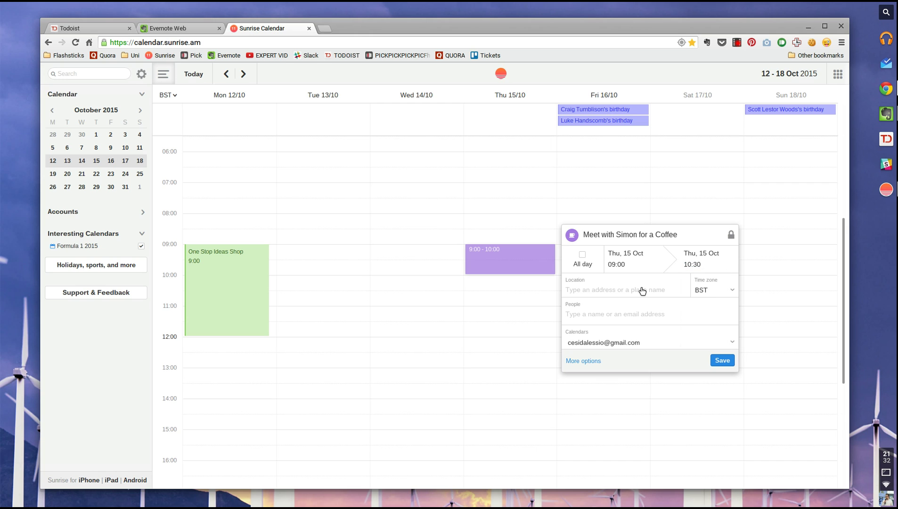
pyautogui.click(602, 294)
pyautogui.write('costa')
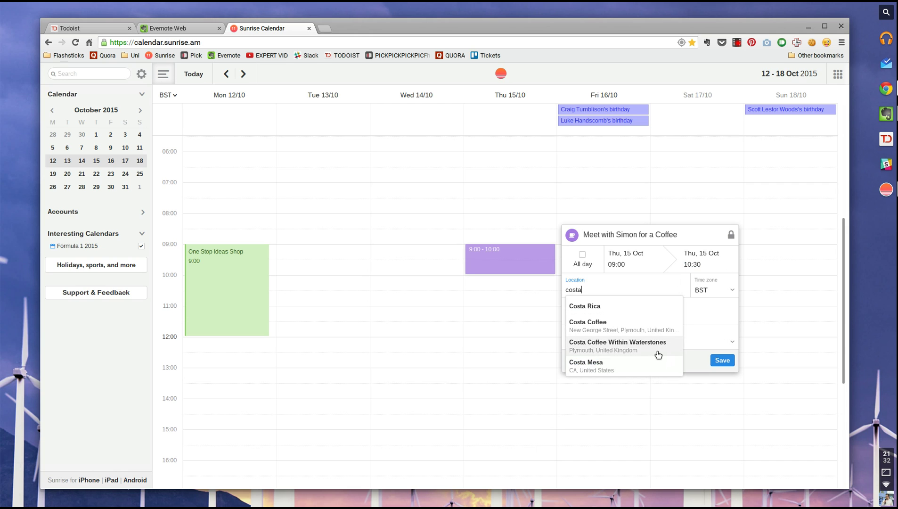
pyautogui.click(617, 353)
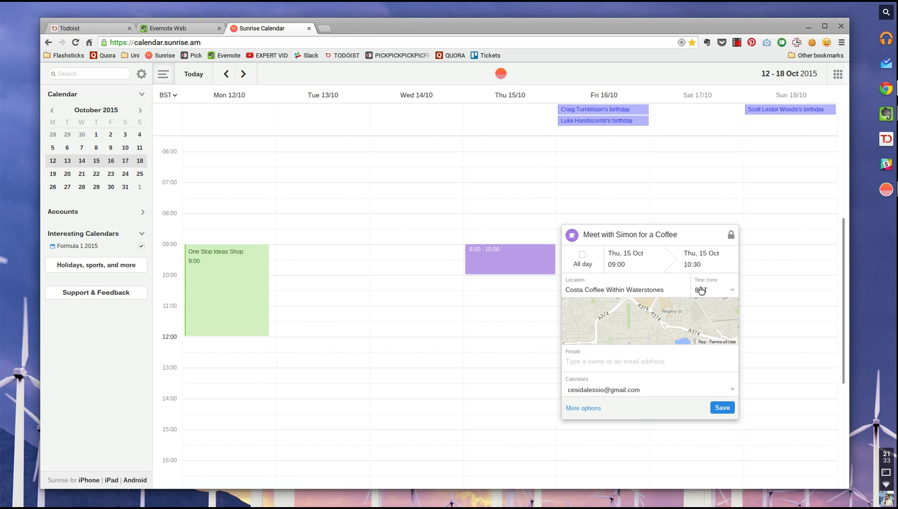
pyautogui.click(589, 408)
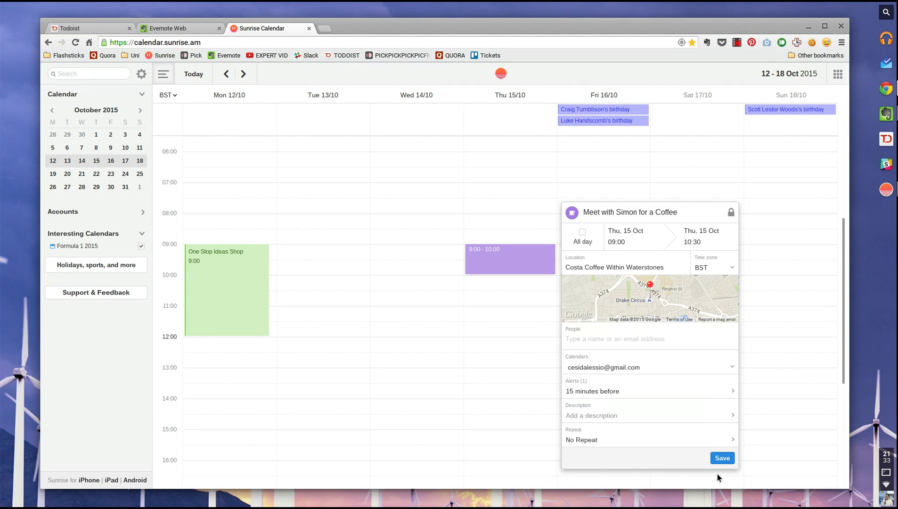
pyautogui.click(722, 459)
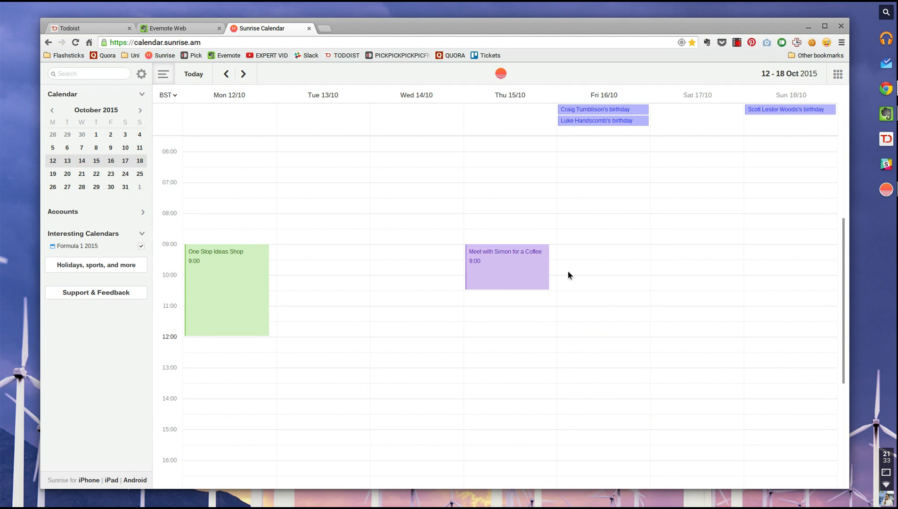
# Delete the Thursday coffee meeting event
pyautogui.click(533, 265)
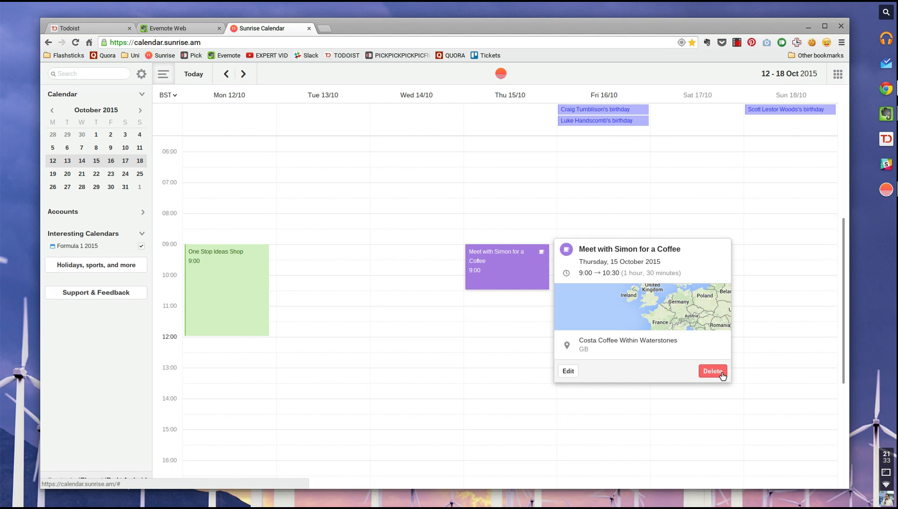
pyautogui.click(716, 371)
pyautogui.click(463, 198)
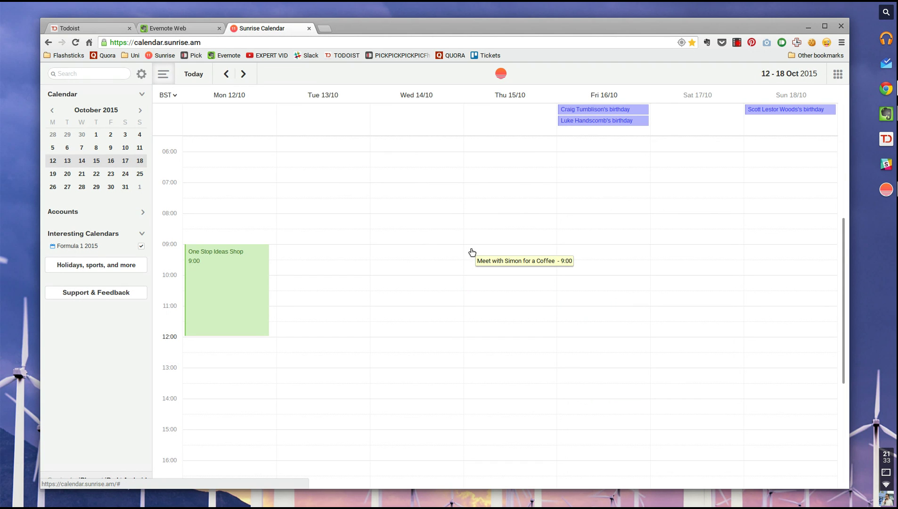
# Check for new invitations, dismiss the no-invitations notice, and collapse Interesting Calendars
pyautogui.click(498, 77)
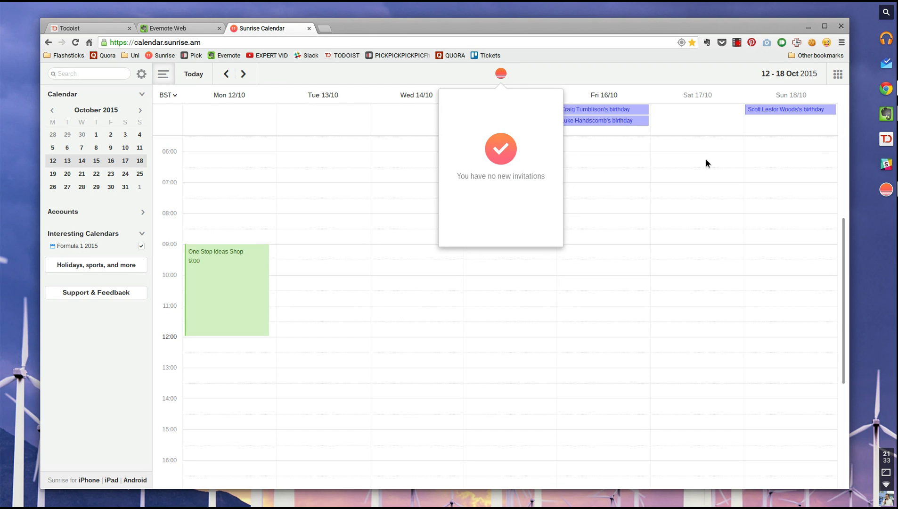
pyautogui.click(677, 99)
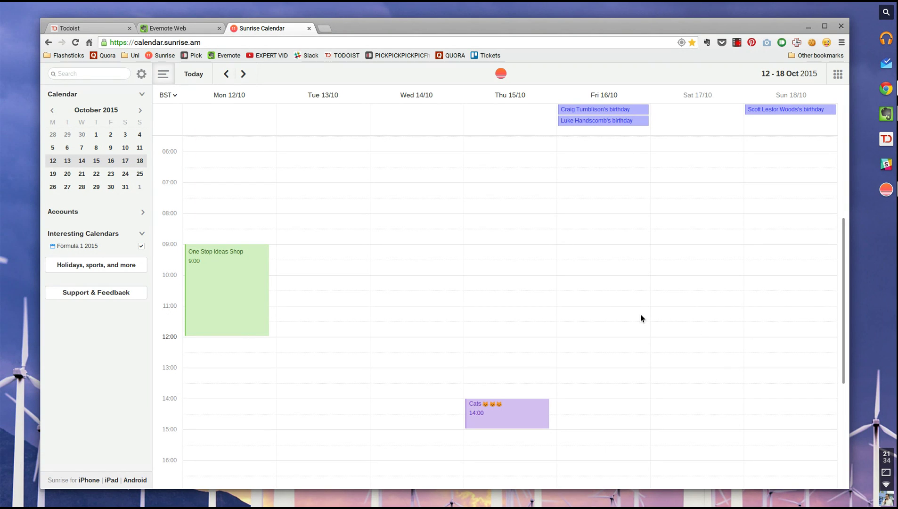
pyautogui.click(142, 236)
pyautogui.click(142, 236)
pyautogui.click(738, 43)
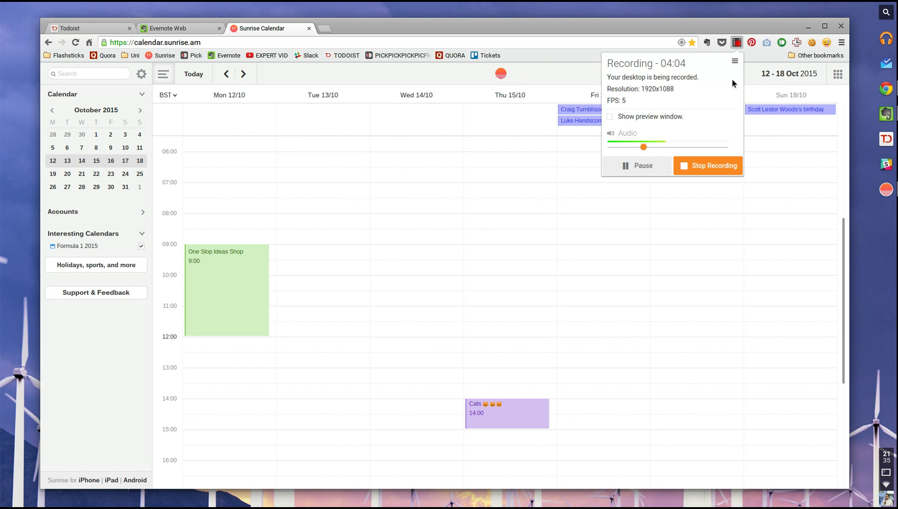